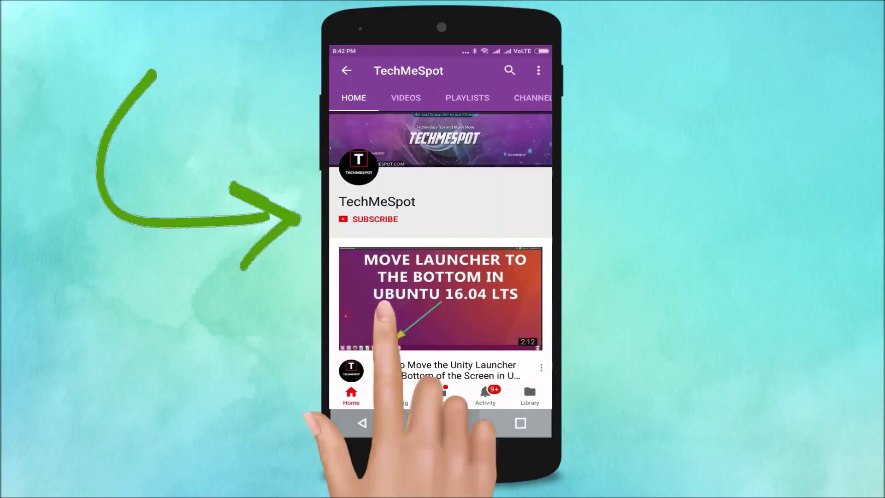
- Start AirDroid screen mirroring so the phone's home screen, including Settings, appears on the computer
click(379, 217)
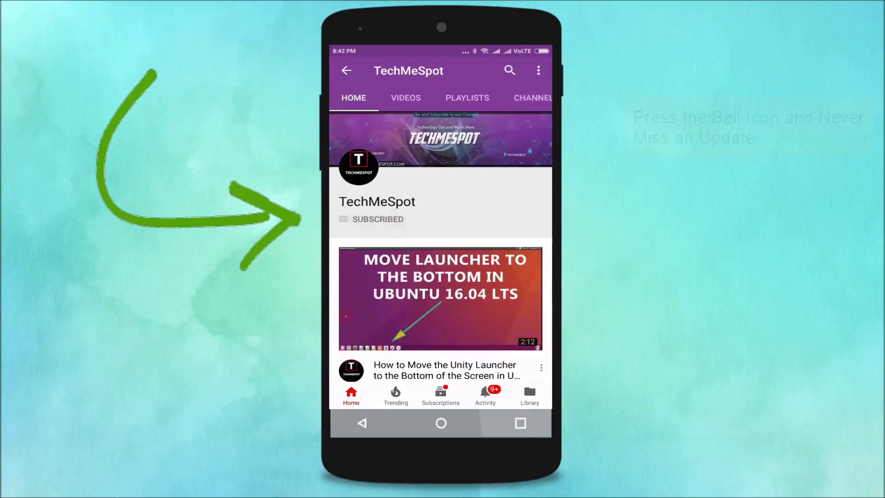
click(431, 220)
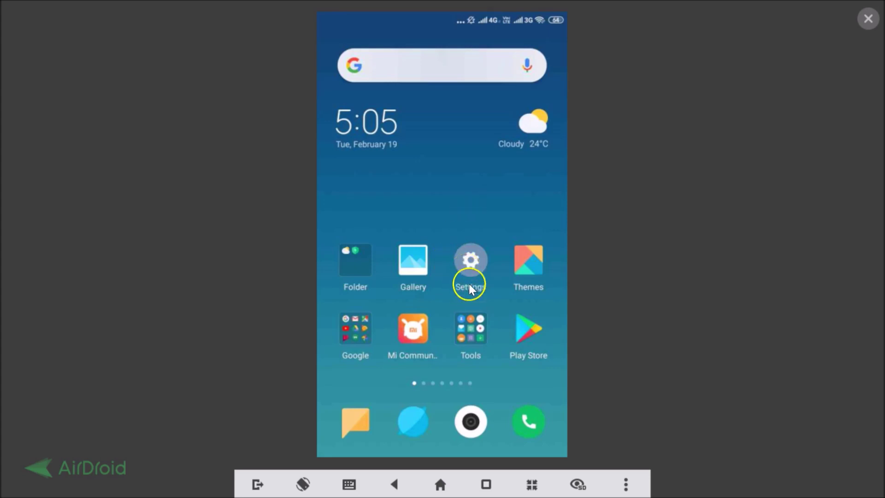
- Check Android 7.0 and MIUI Global 10.2 under Settings > About phone, then go back
click(469, 268)
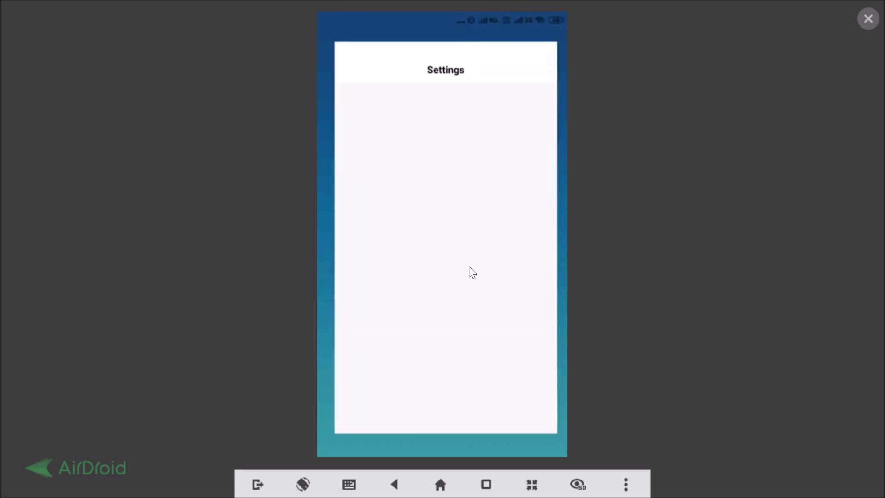
click(415, 111)
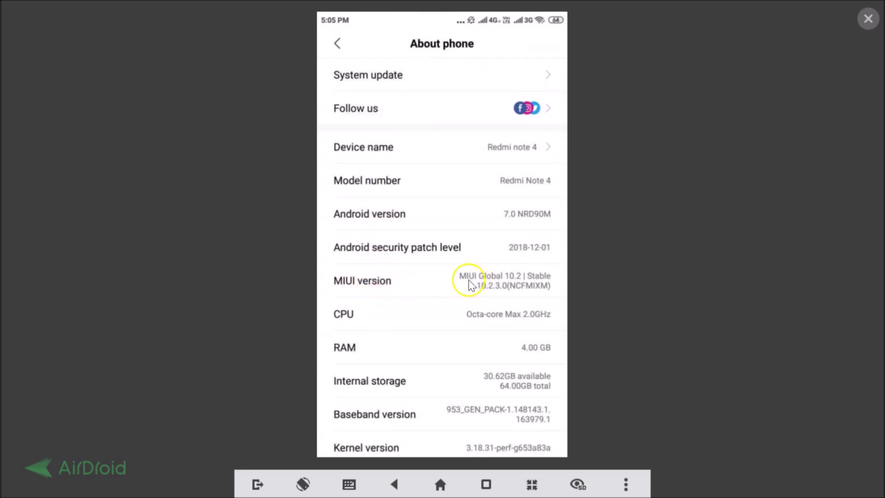
click(339, 46)
click(340, 46)
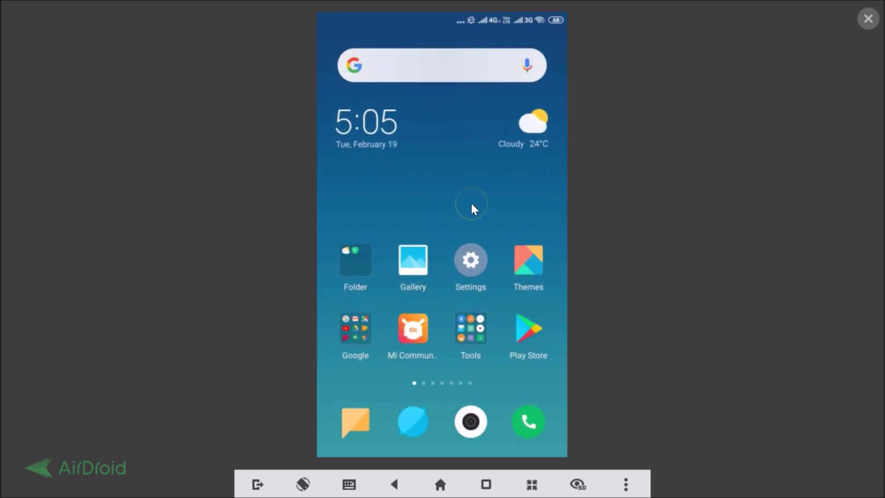
scroll(472, 208, down, 3)
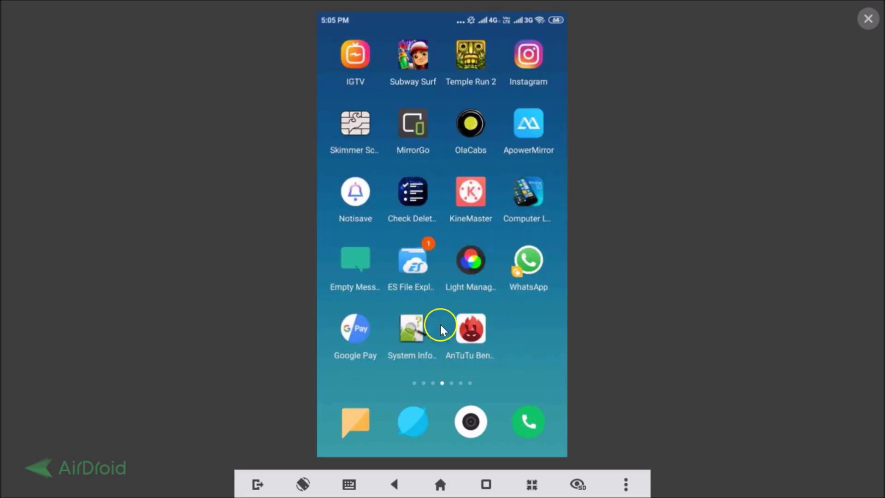
click(419, 268)
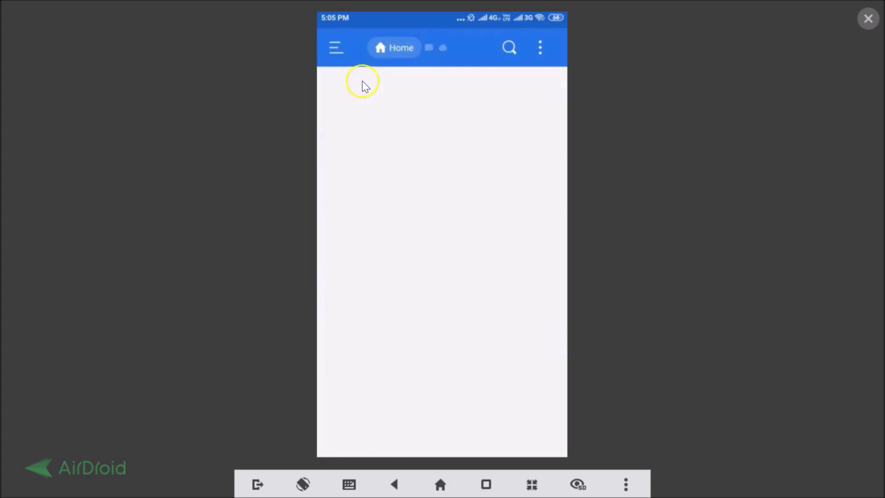
click(336, 51)
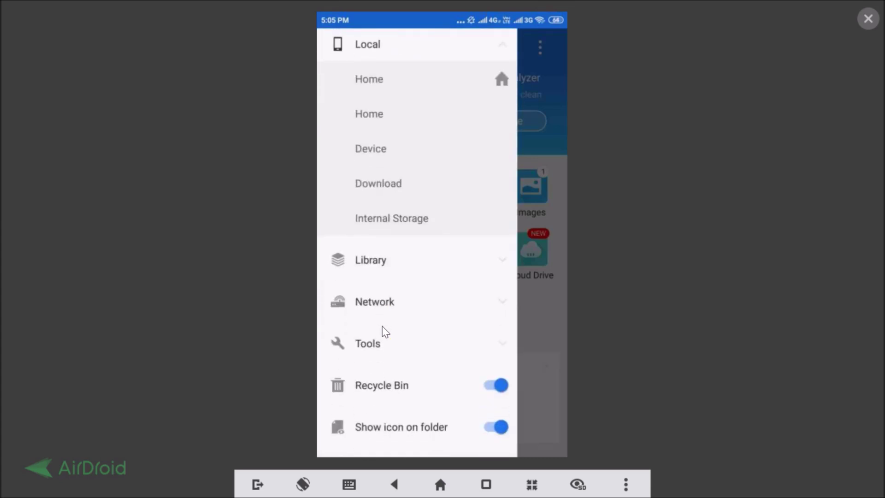
scroll(382, 327, up, 2)
scroll(383, 326, down, 3)
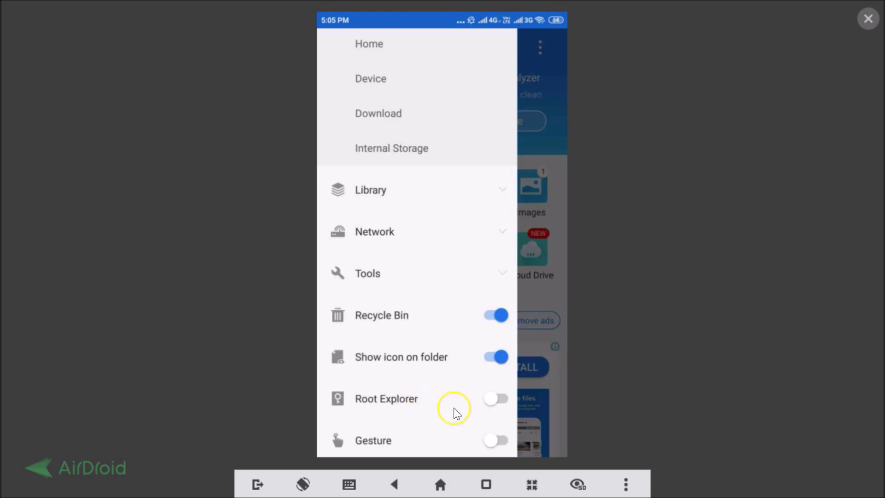
click(502, 400)
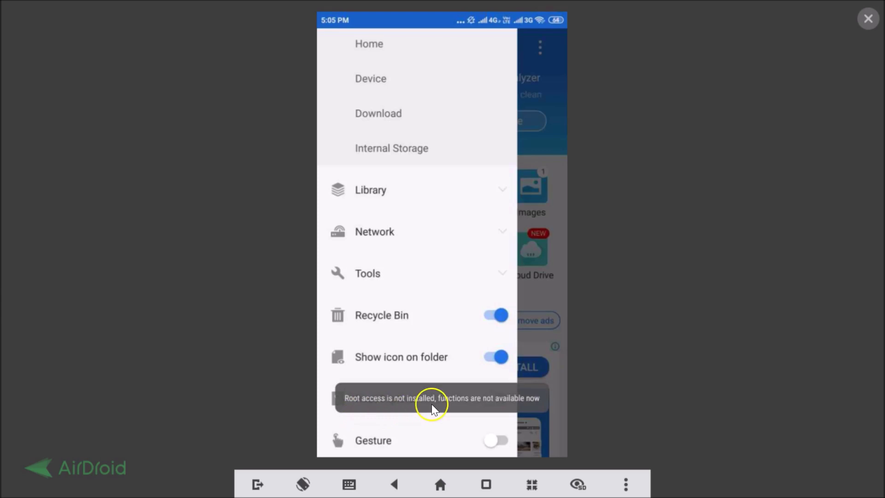
right_click(480, 405)
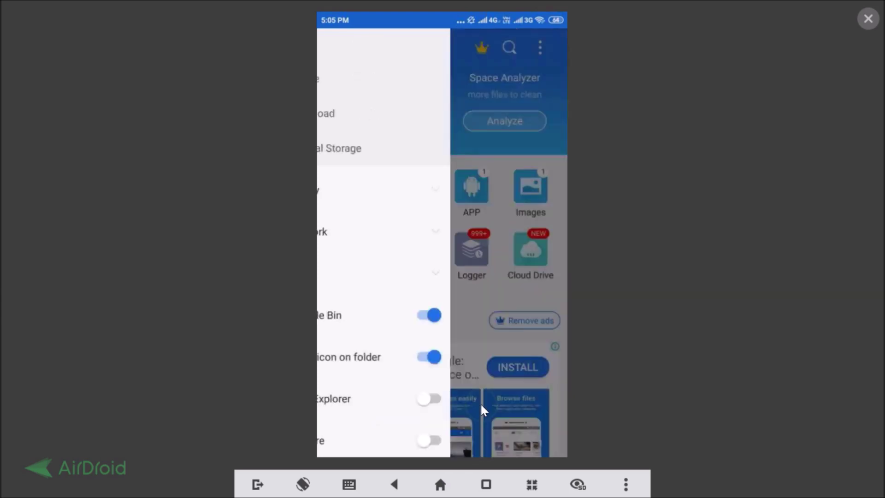
right_click(480, 404)
right_click(481, 407)
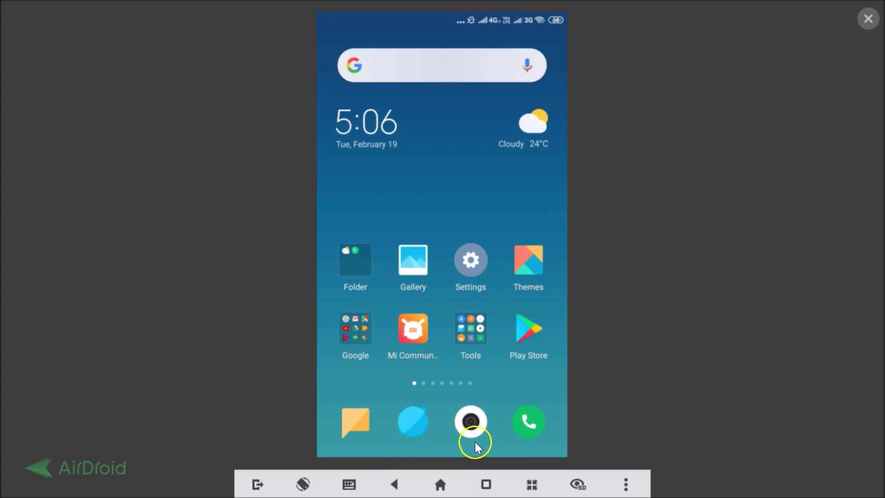
- Search Google Play Store for 'simple control'
click(528, 334)
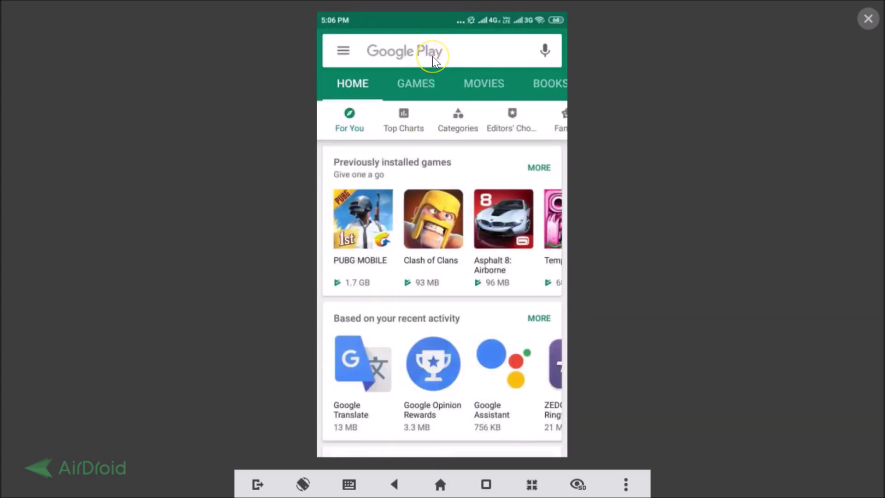
click(432, 57)
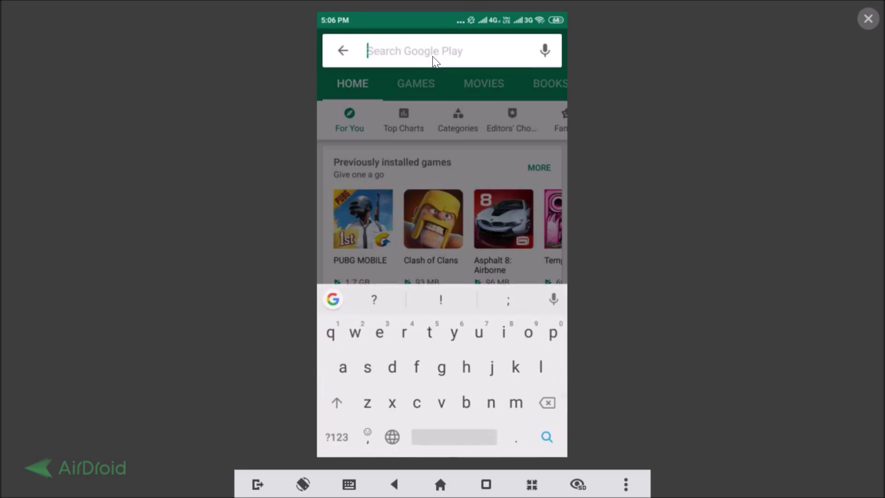
text(simp)
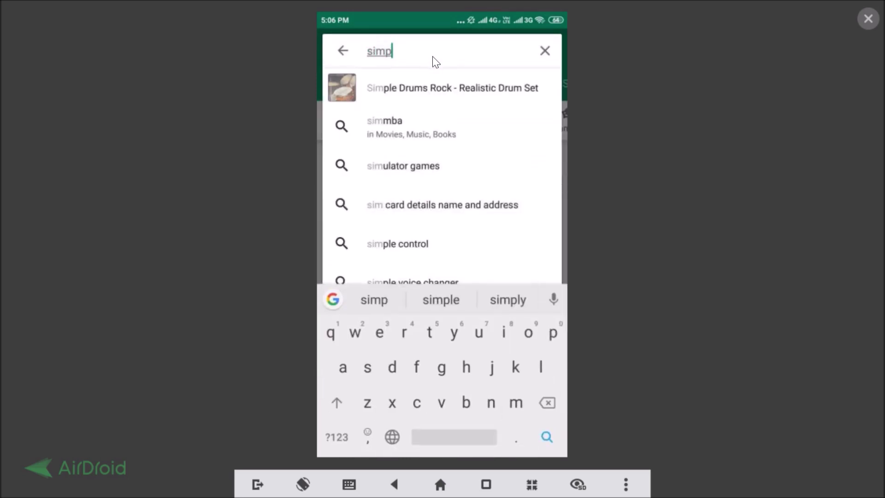
text(le co)
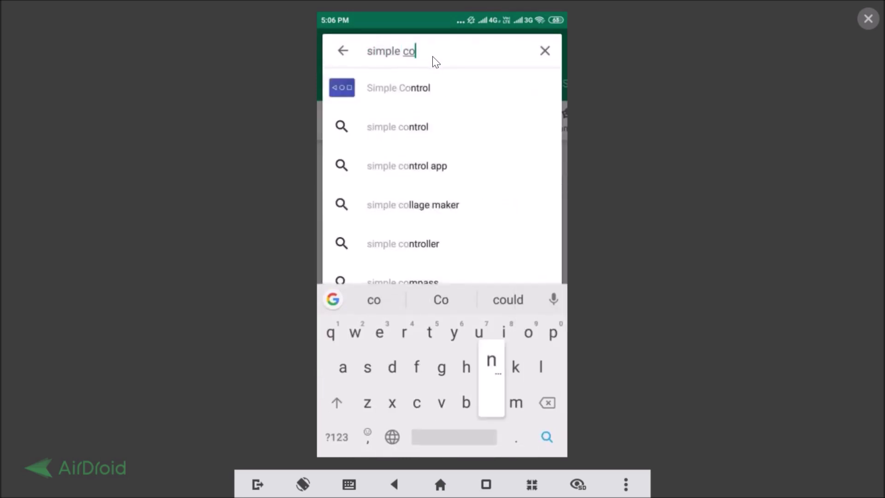
text(ntrol)
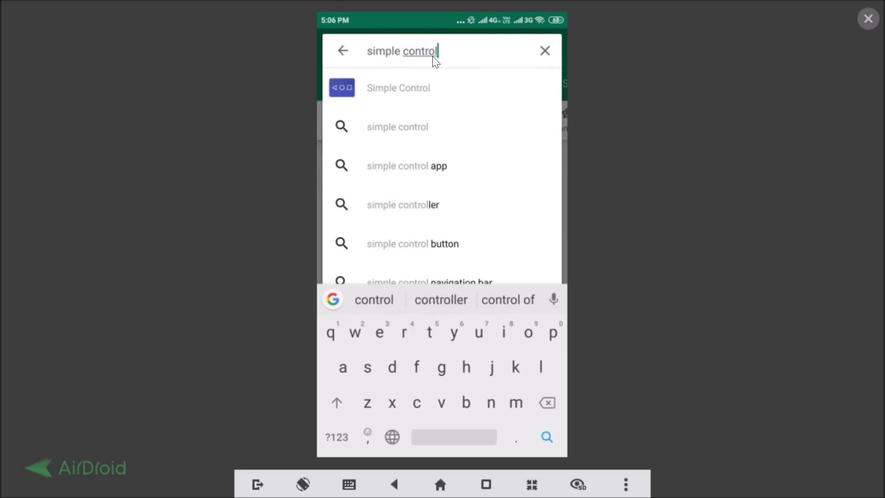
- Open the Simple Control app page and browse its screenshots
click(413, 87)
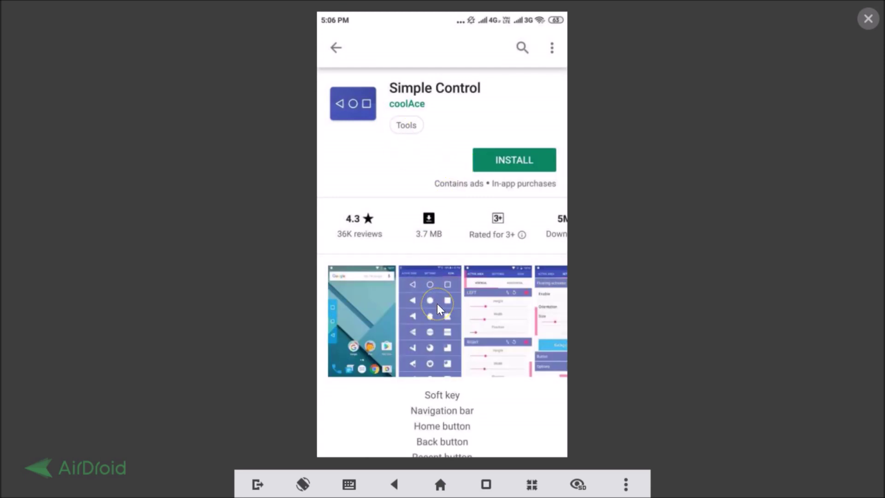
scroll(437, 303, right, 5)
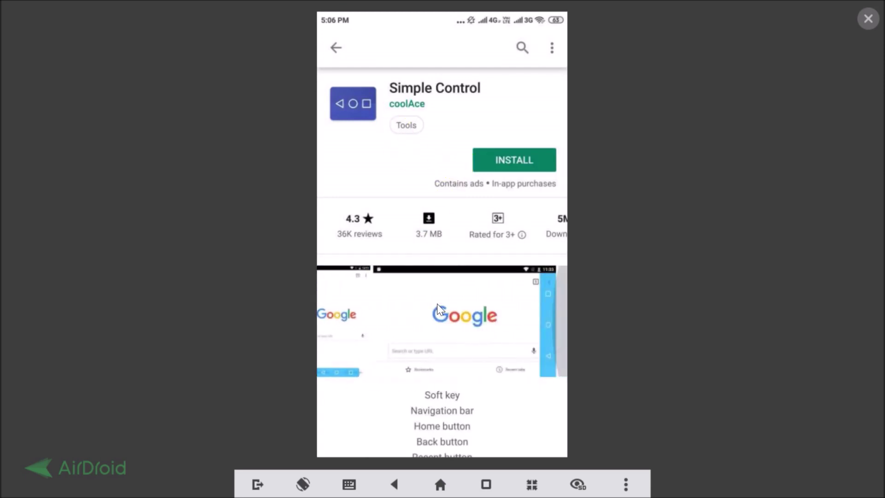
scroll(437, 304, left, 5)
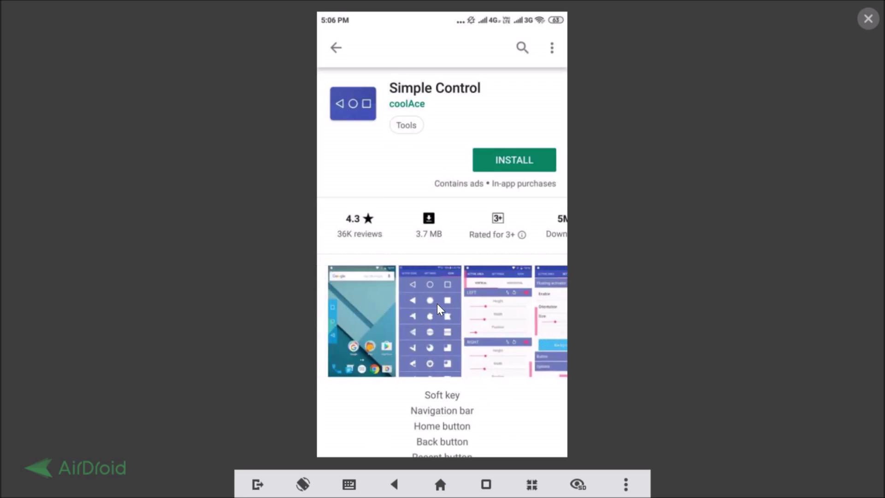
scroll(444, 354, down, 3)
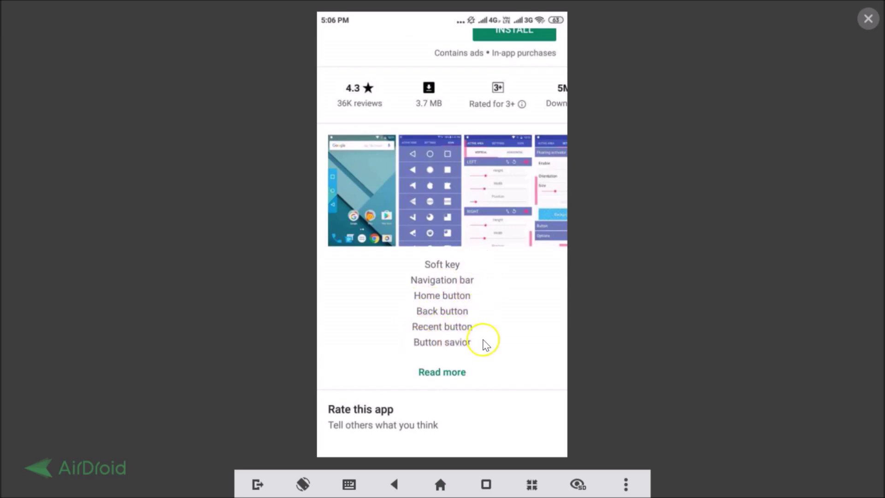
- Read Simple Control's full description, then return to its app page
click(454, 374)
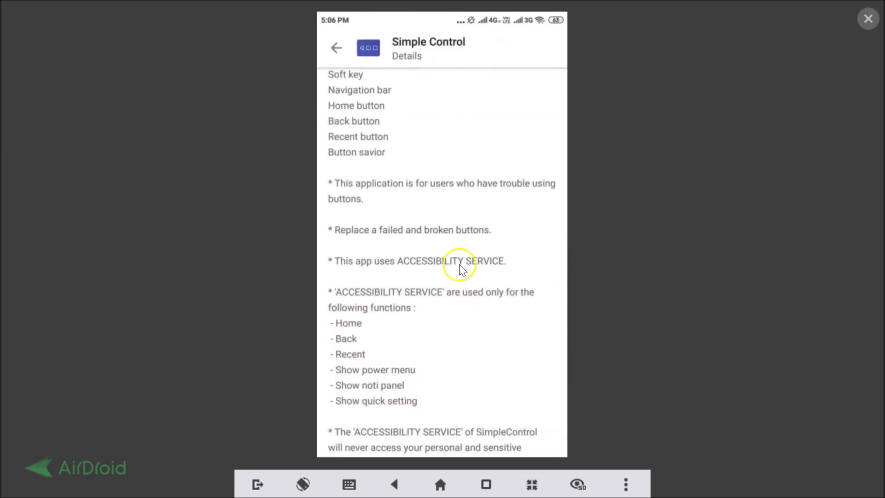
scroll(460, 266, down, 3)
scroll(460, 267, up, 4)
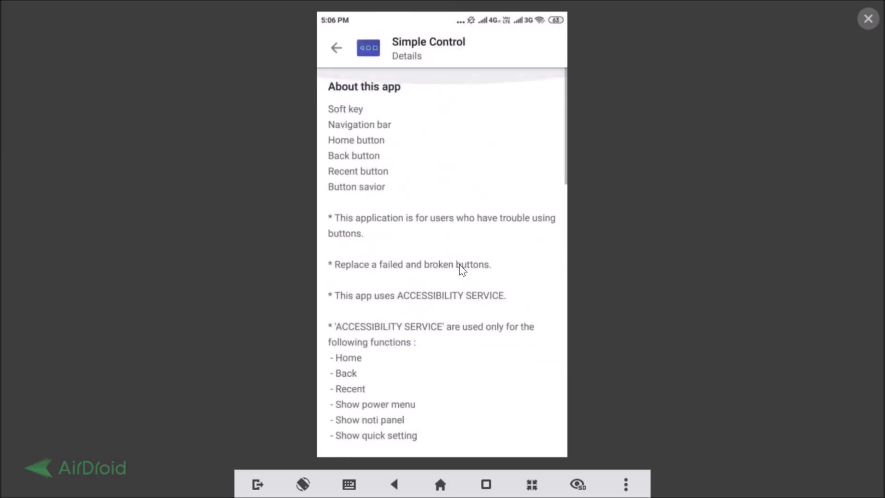
click(336, 48)
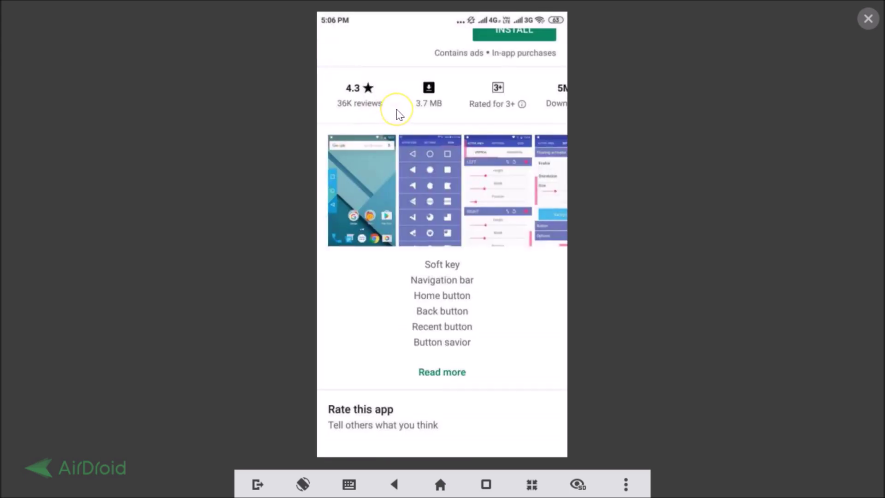
scroll(399, 114, up, 3)
- Install Simple Control and let the security scan confirm the app is safe
click(502, 153)
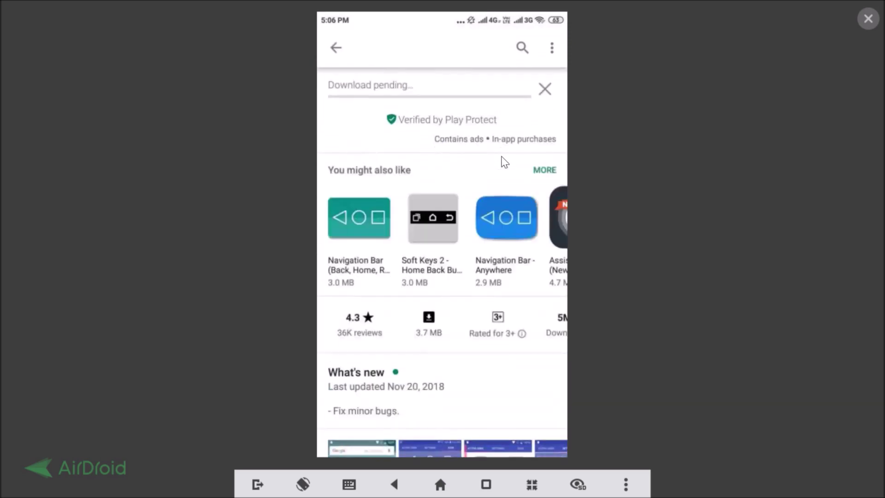
click(428, 135)
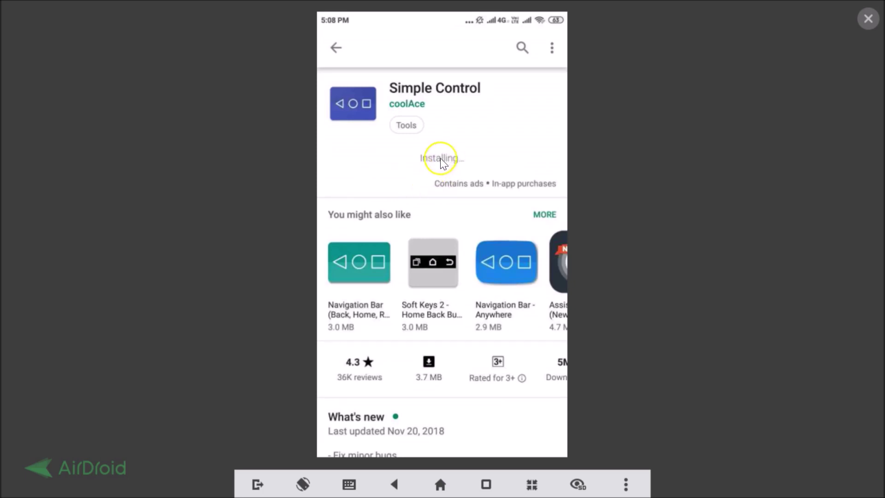
click(503, 171)
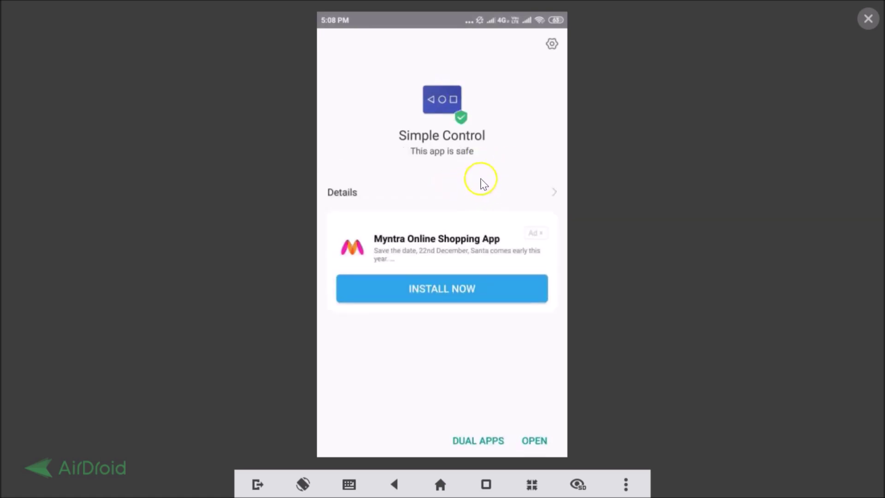
- Launch Simple Control and switch on 'Permit drawing over other apps' for it
click(527, 441)
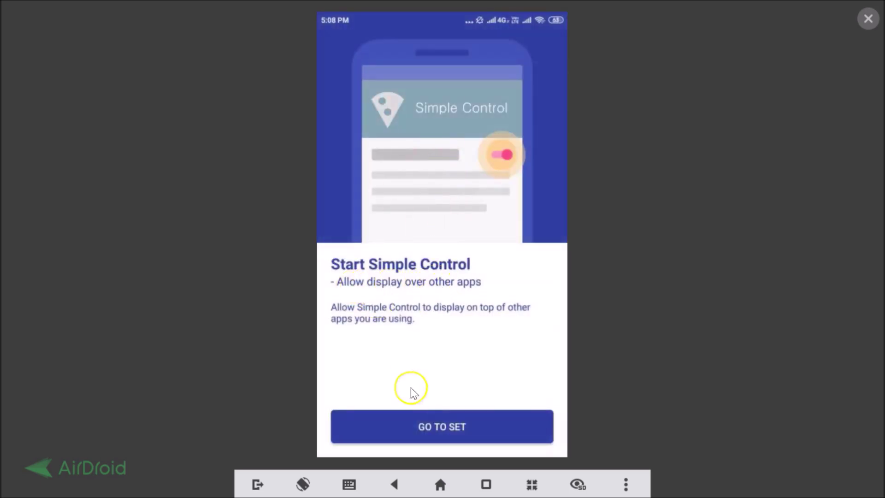
click(438, 428)
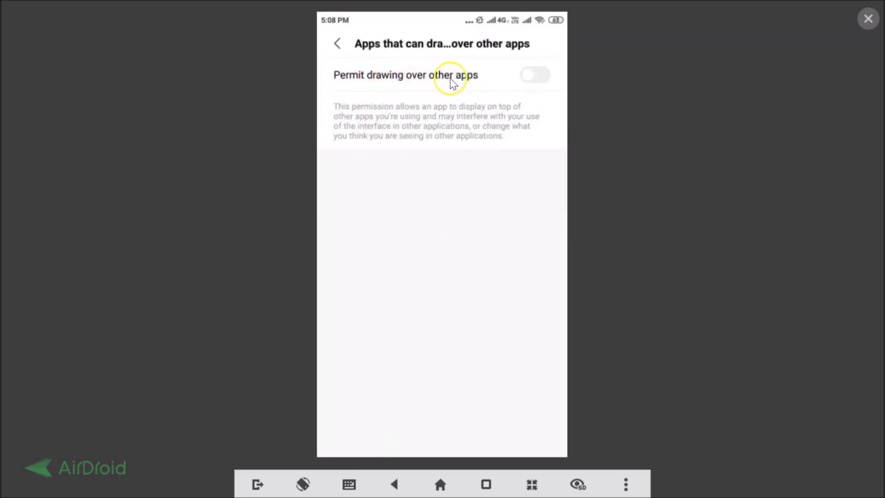
click(541, 78)
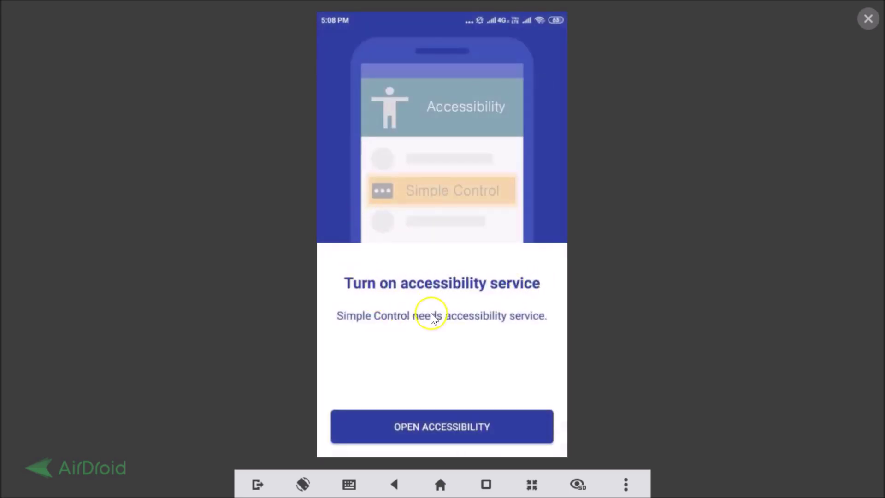
- Enable Simple Control's service in the phone's Accessibility settings and confirm with OK
click(443, 428)
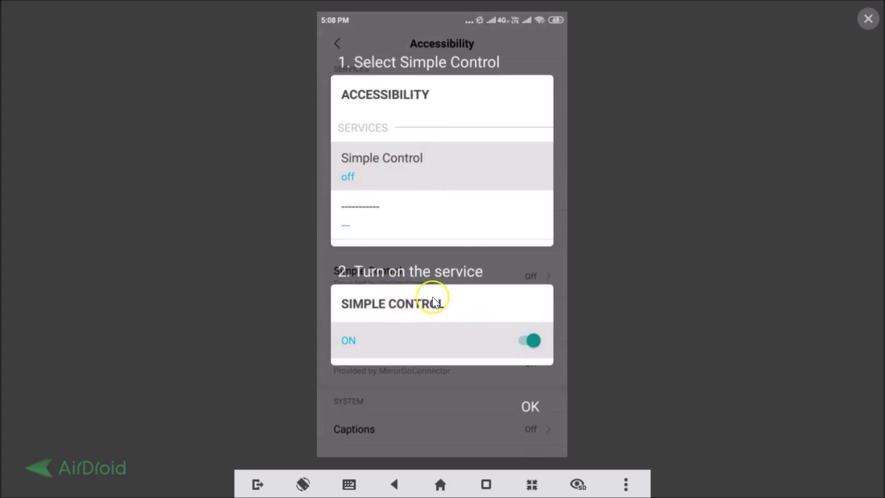
click(536, 406)
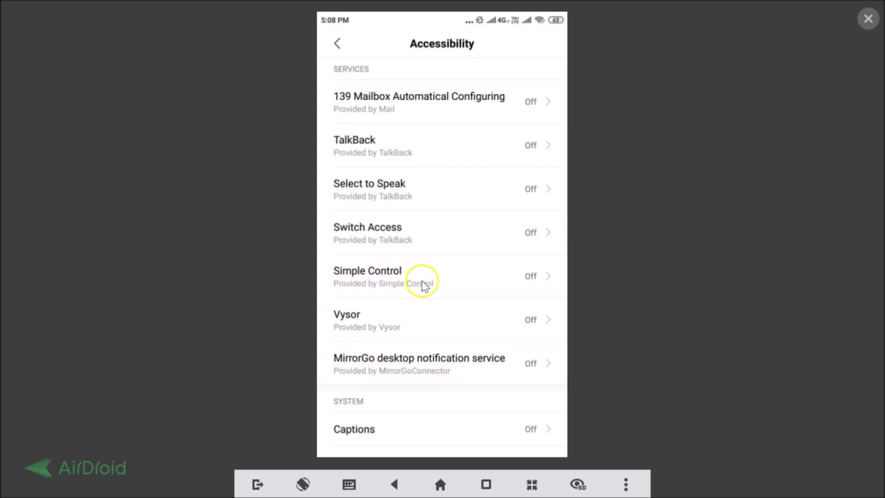
click(520, 278)
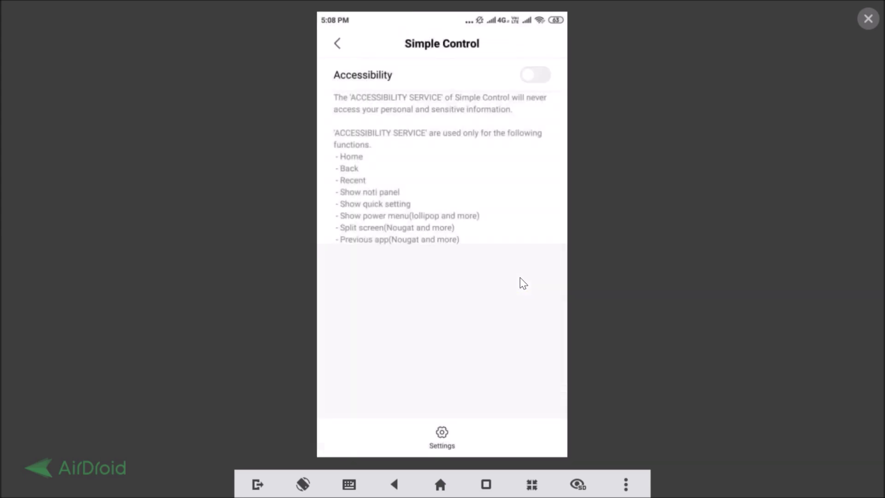
click(537, 74)
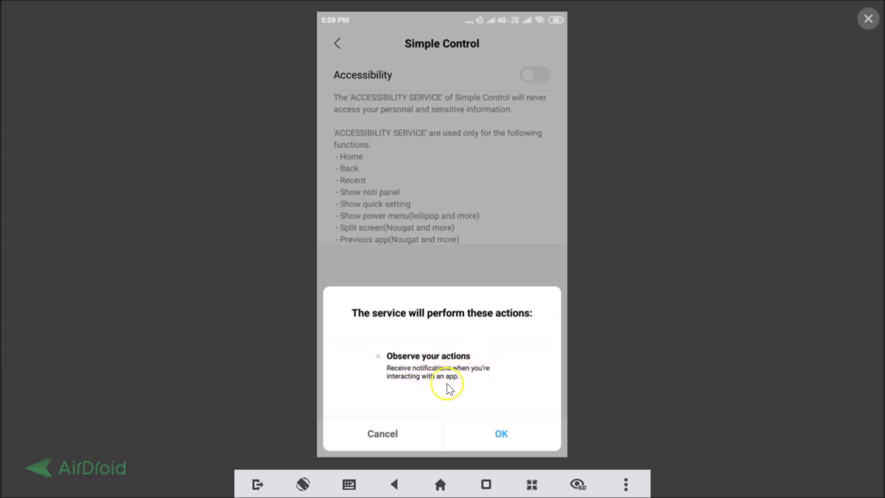
click(502, 434)
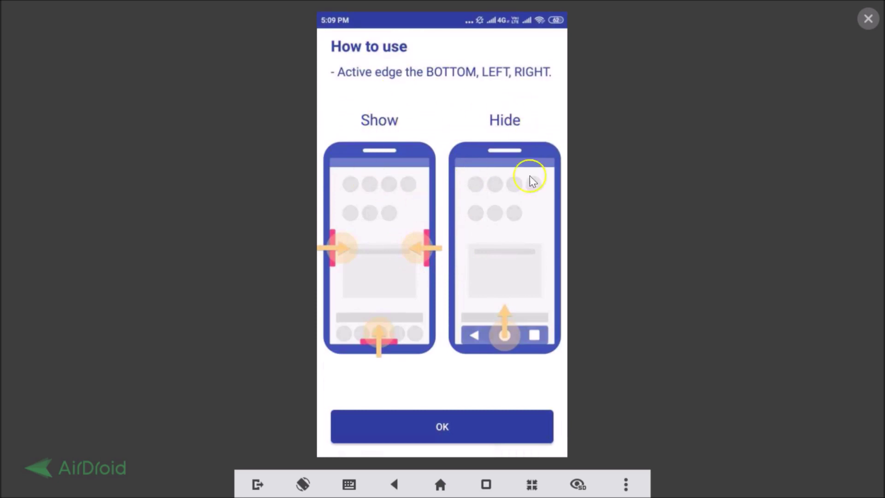
- Dismiss the How to use guide and scroll through Simple Control's button action settings
click(437, 429)
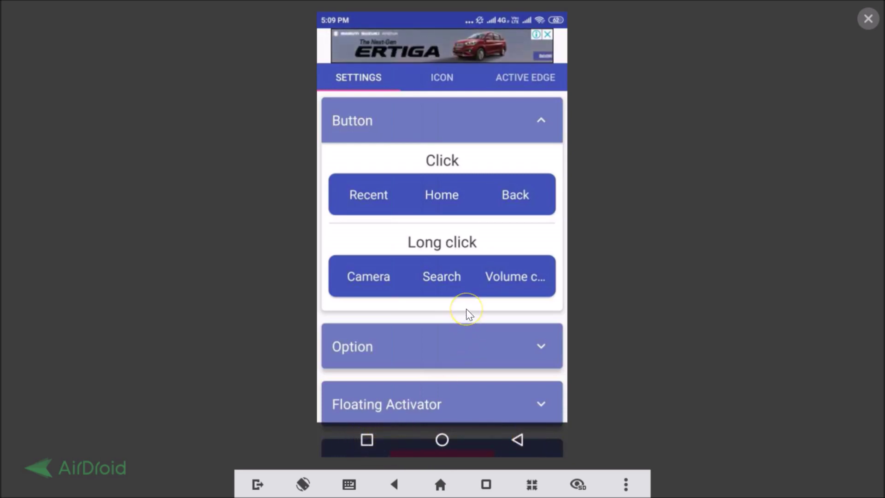
scroll(469, 315, down, 3)
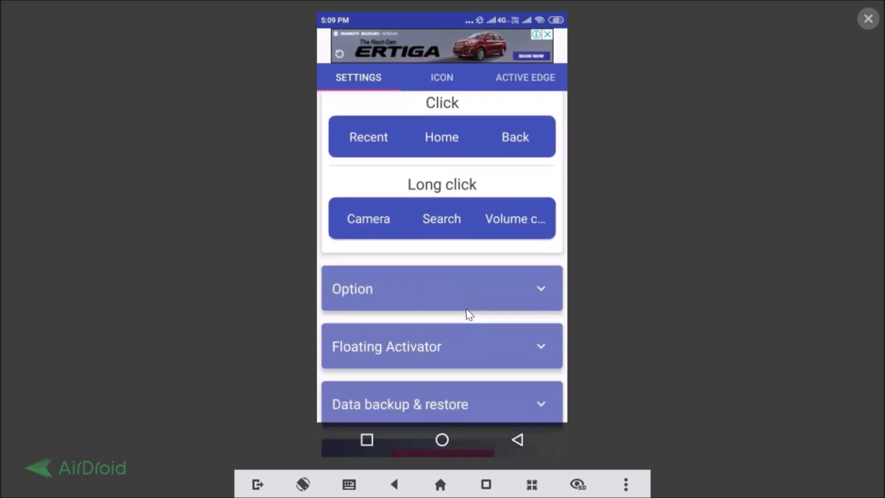
scroll(467, 310, down, 1)
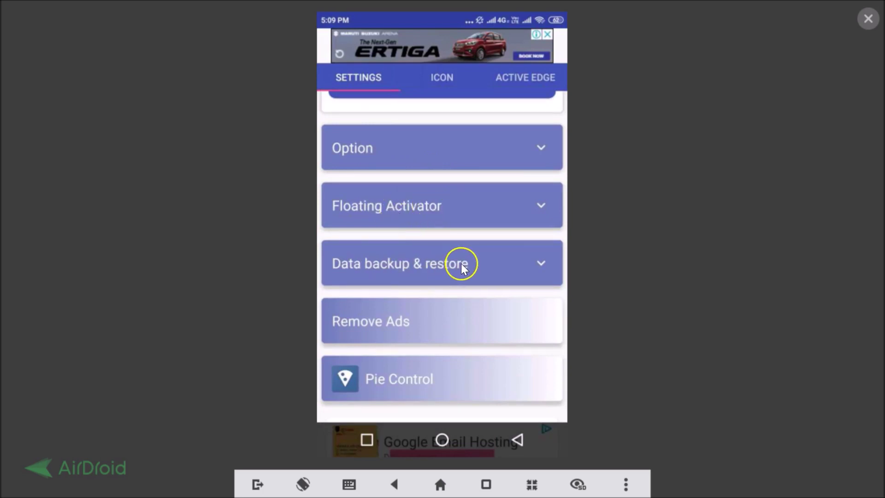
scroll(461, 263, down, 3)
scroll(461, 264, up, 4)
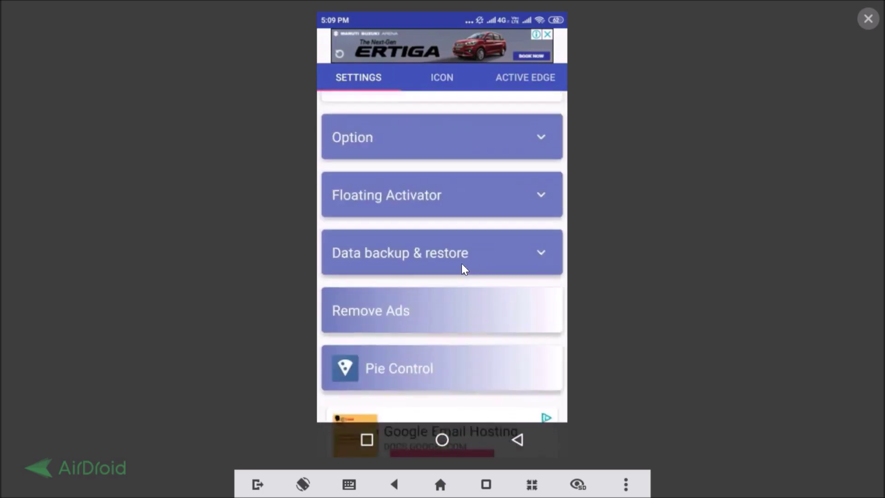
scroll(461, 264, up, 3)
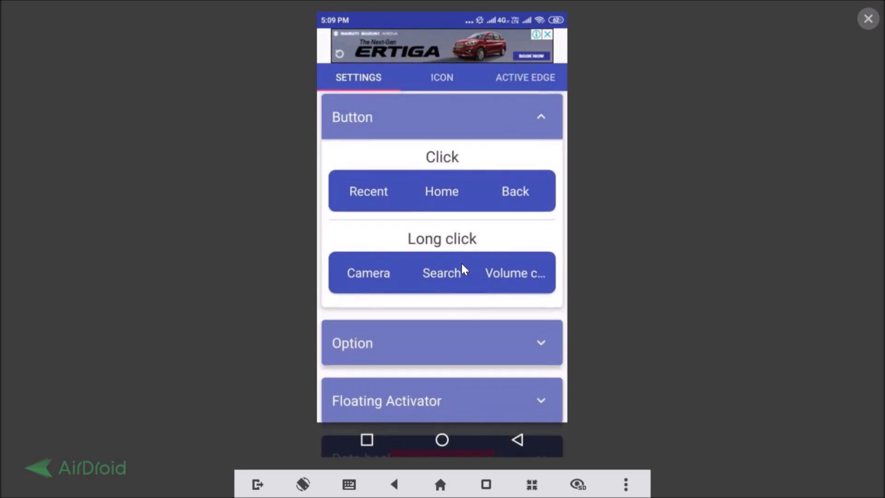
- Browse the ICON styles and ACTIVE EDGE options, then return to SETTINGS
click(439, 77)
scroll(522, 98, down, 3)
scroll(521, 98, up, 3)
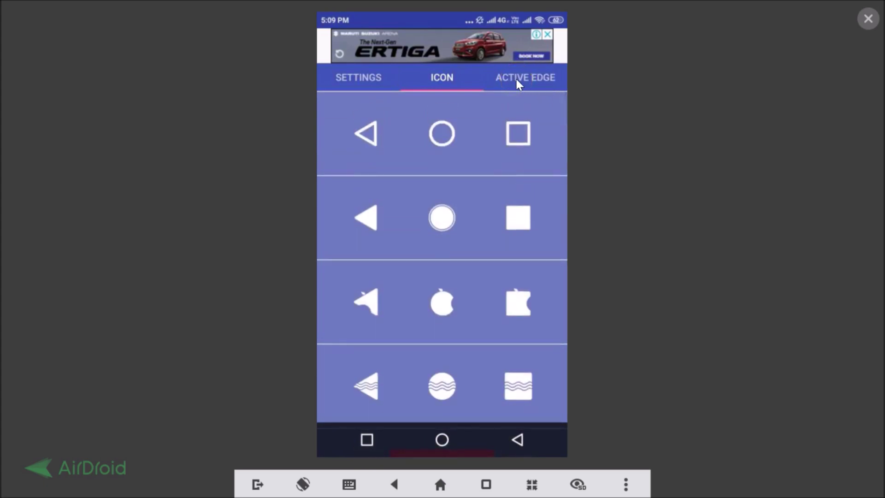
click(516, 79)
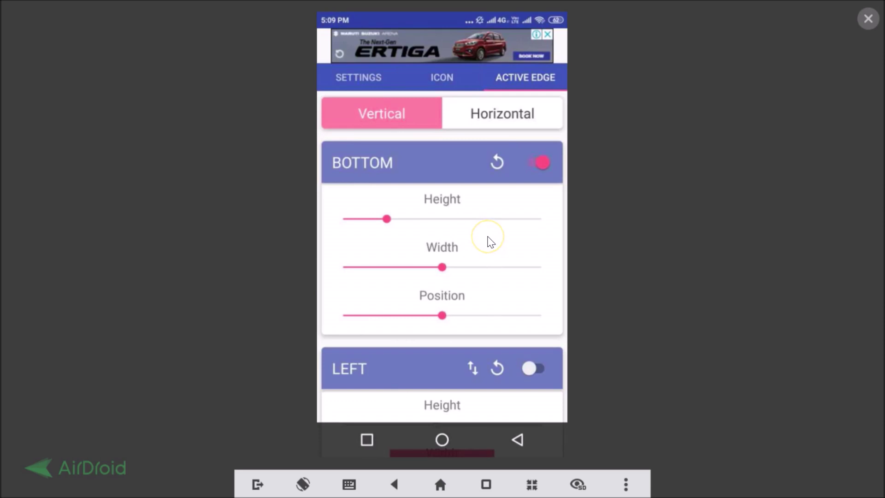
scroll(490, 240, down, 3)
scroll(488, 236, up, 3)
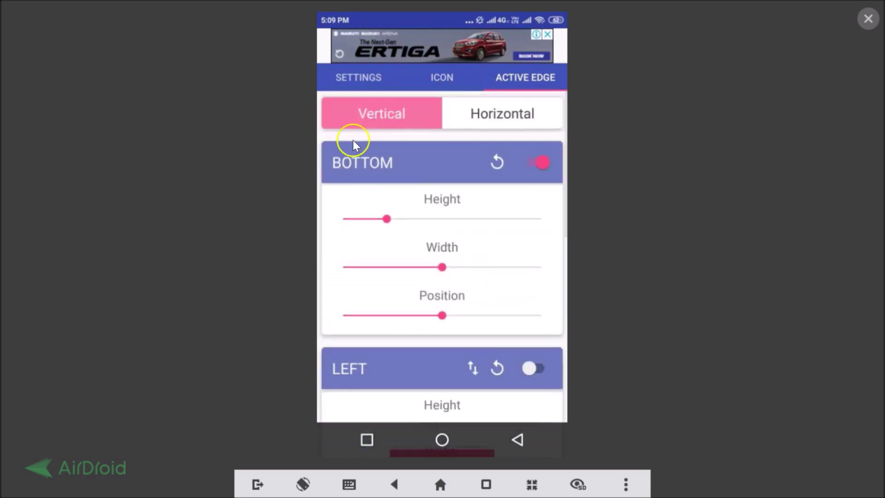
click(350, 77)
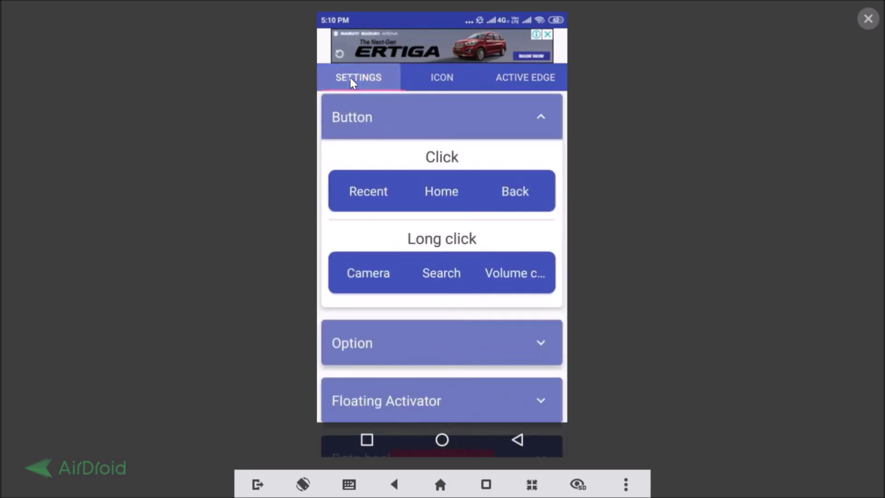
- Expand Option and lower the Icon size and Control bar thickness sliders
scroll(350, 78, down, 3)
drag(394, 148, 420, 191)
click(420, 194)
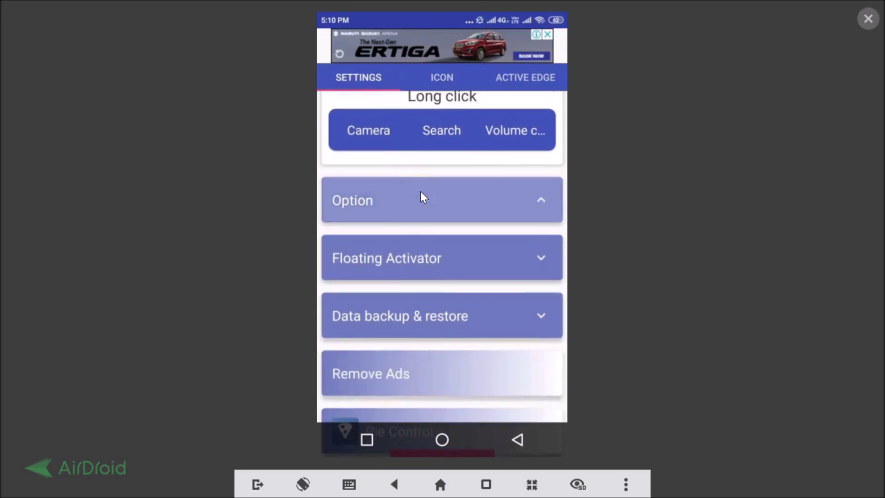
scroll(451, 268, down, 3)
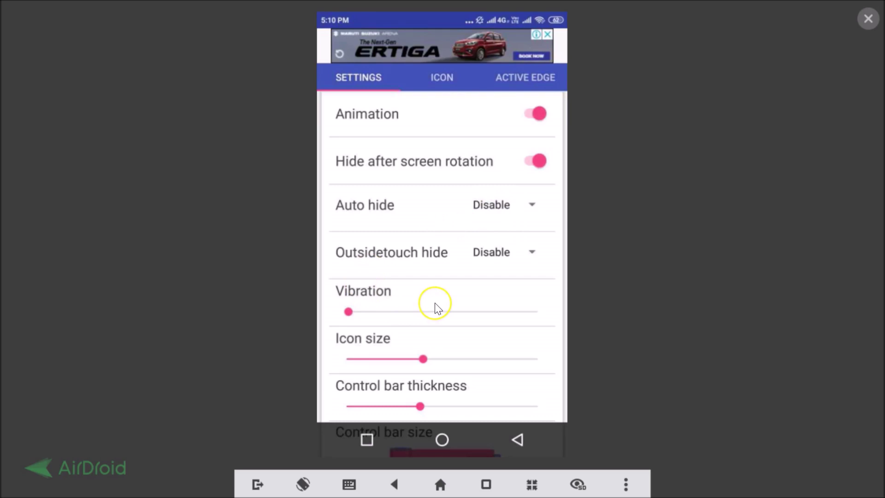
scroll(435, 307, down, 3)
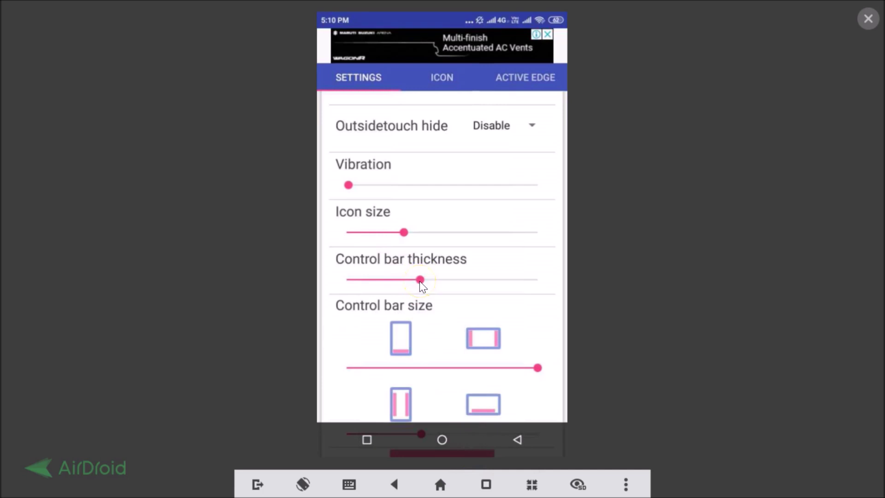
drag(420, 282, 420, 281)
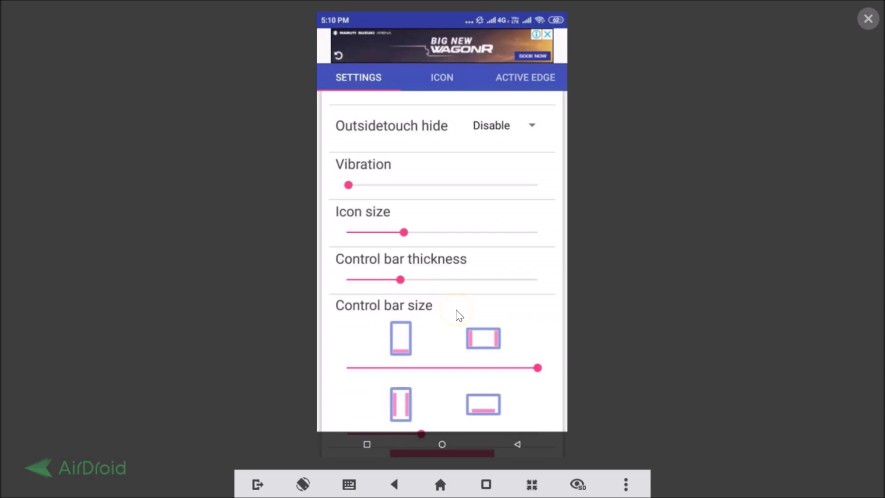
scroll(457, 313, down, 4)
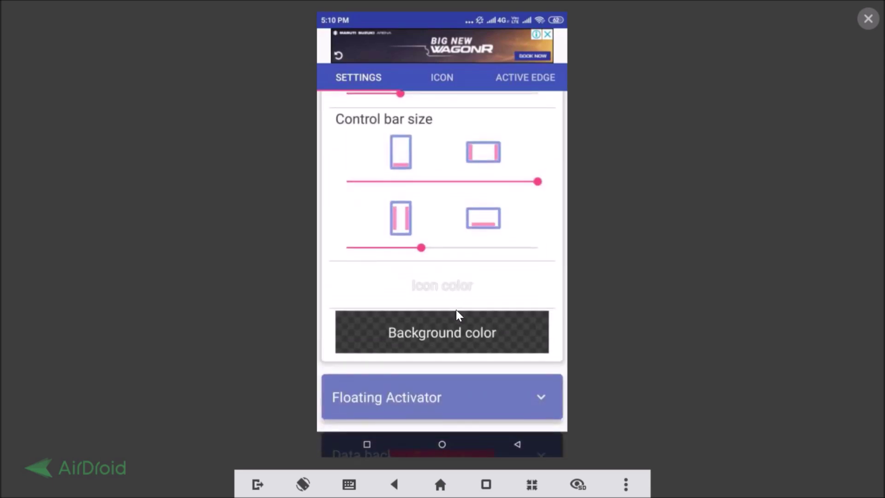
scroll(456, 314, down, 2)
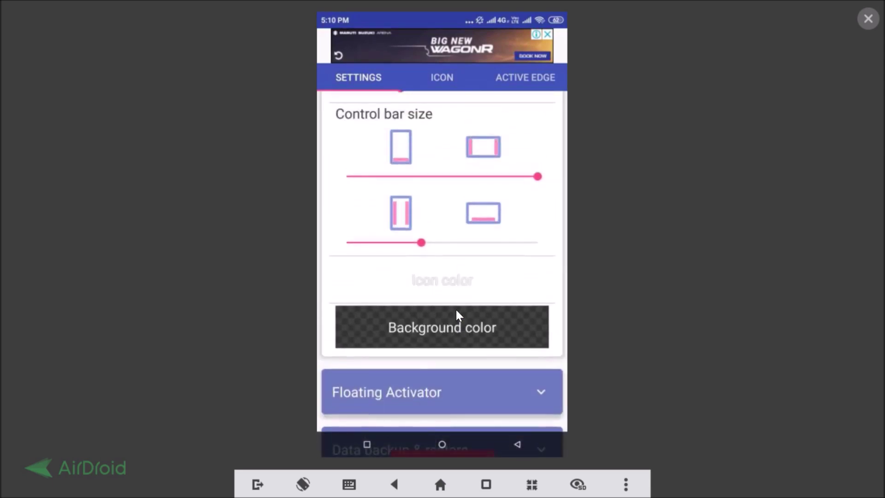
click(456, 441)
- Test the floating bar's Home, Recents and Back buttons from the phone's home screen
click(438, 441)
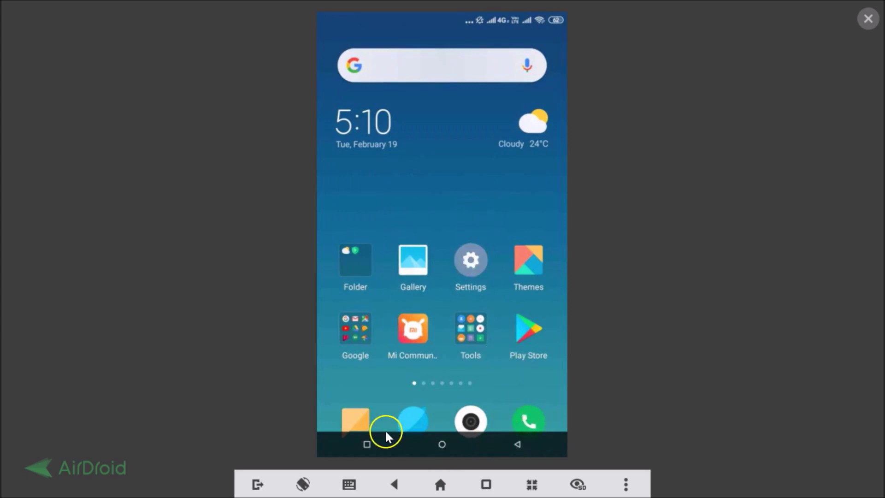
click(373, 441)
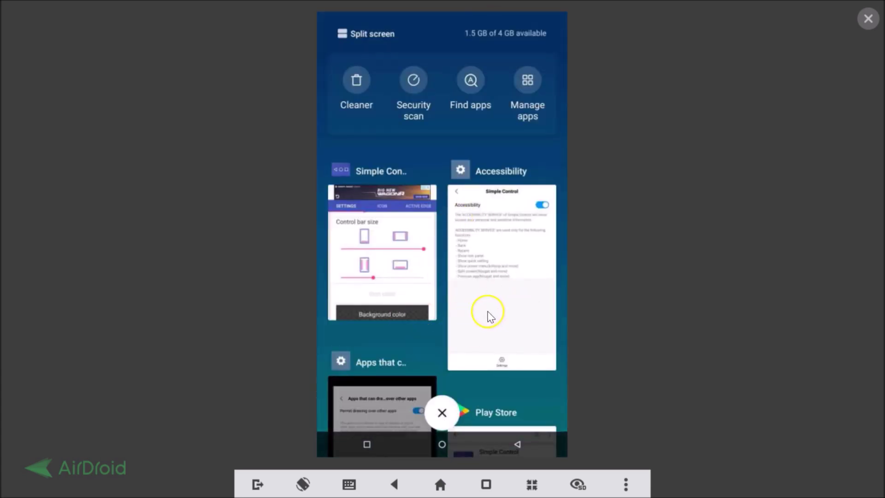
click(510, 447)
click(519, 445)
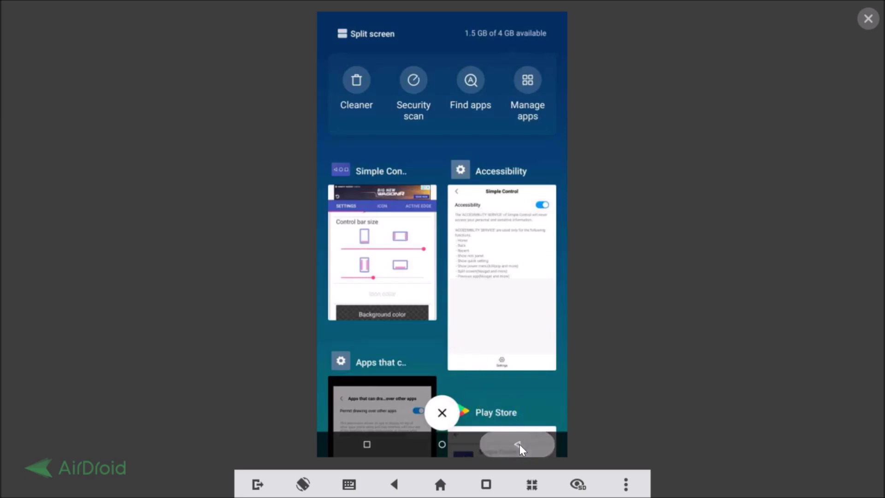